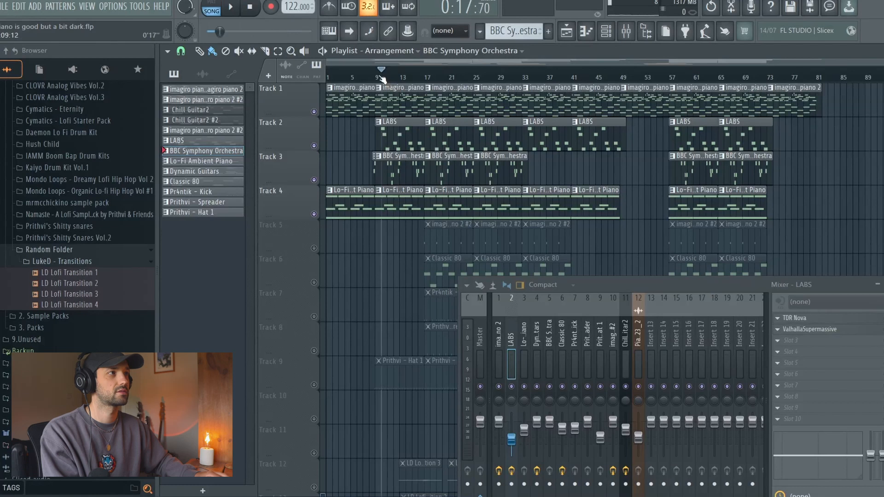
- Play the arrangement from bar 9 and return from the Classic 80 piano roll to the playlist
key("space")
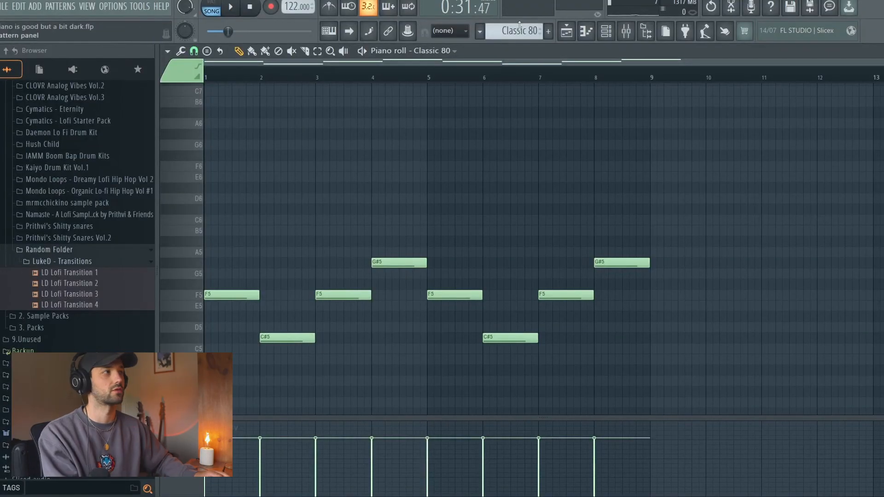
left_click(567, 35)
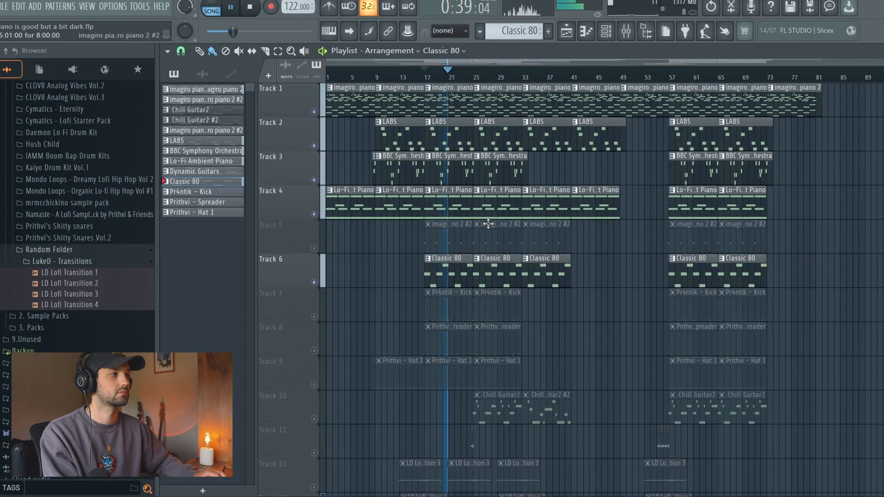
key("space")
- Inspect the Fruity parametric EQ 2 curve on the Classic 80 mixer channel and close the plugin
key("F6")
key("F9")
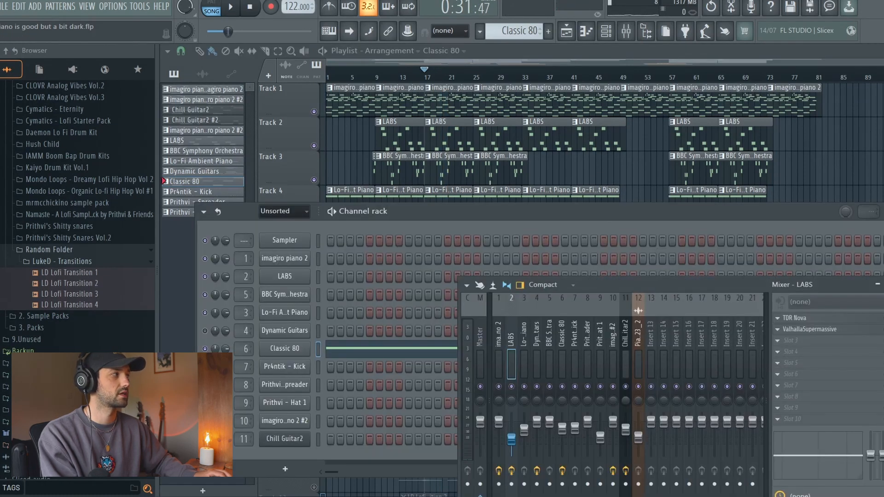
key("F6")
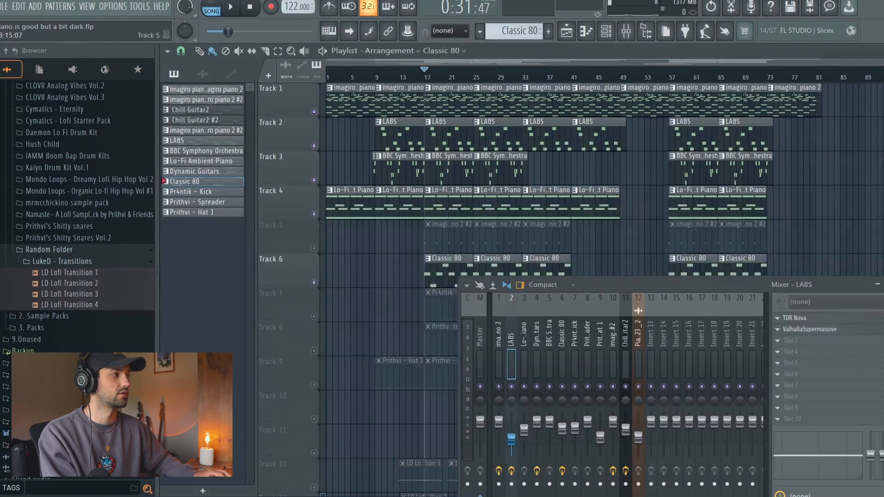
left_click(558, 346)
left_click(810, 318)
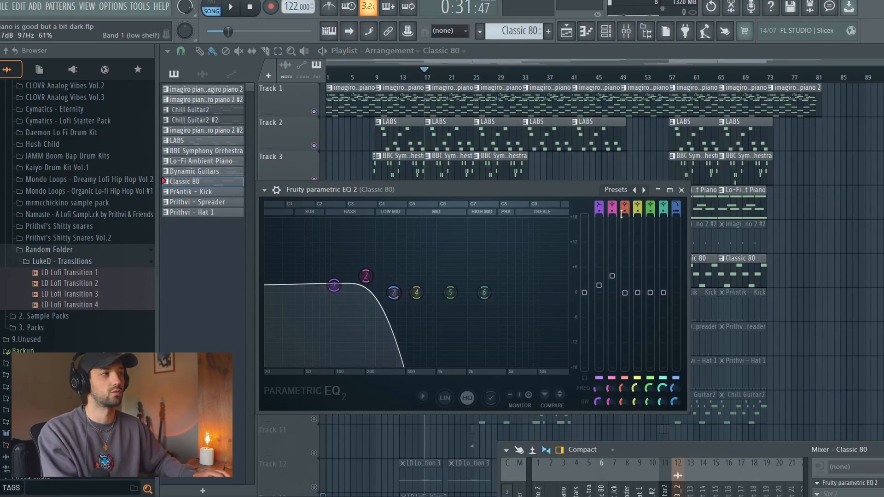
left_click(682, 191)
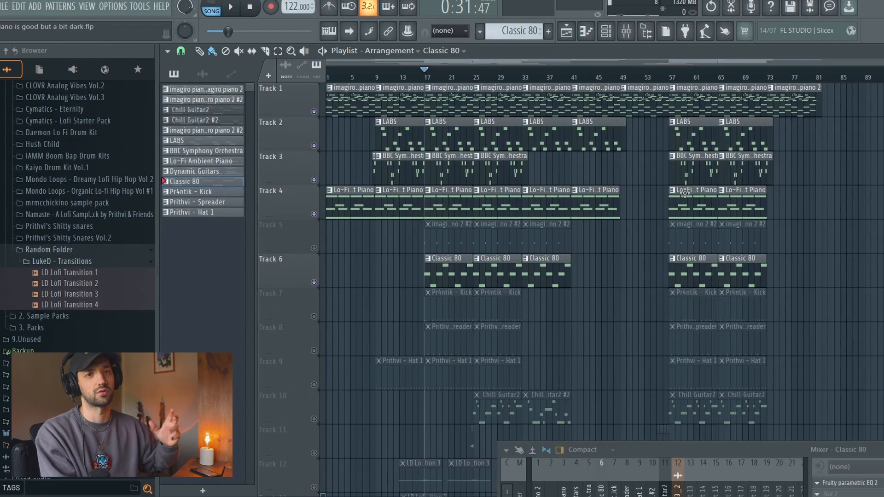
- Audition the drums from bar 17, starting with the soloed kick on Track 7 and adding Tracks 8 and 9 during playback
left_click_drag(680, 427, 556, 327)
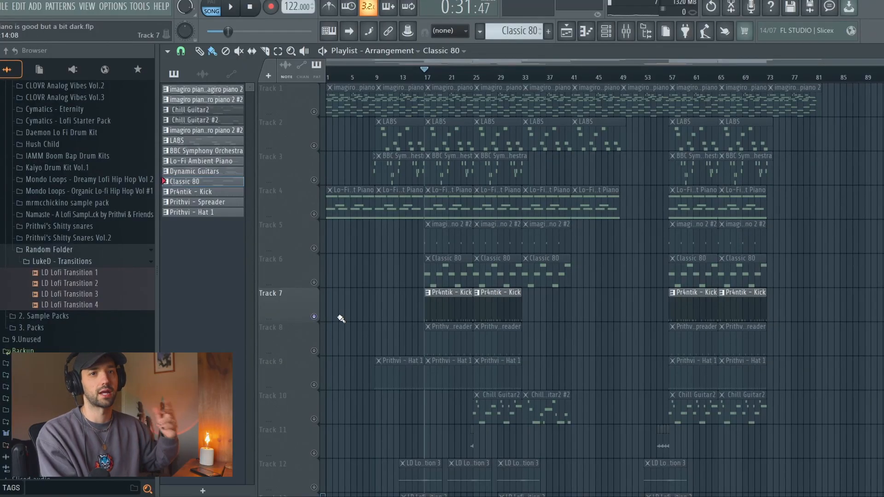
key("space")
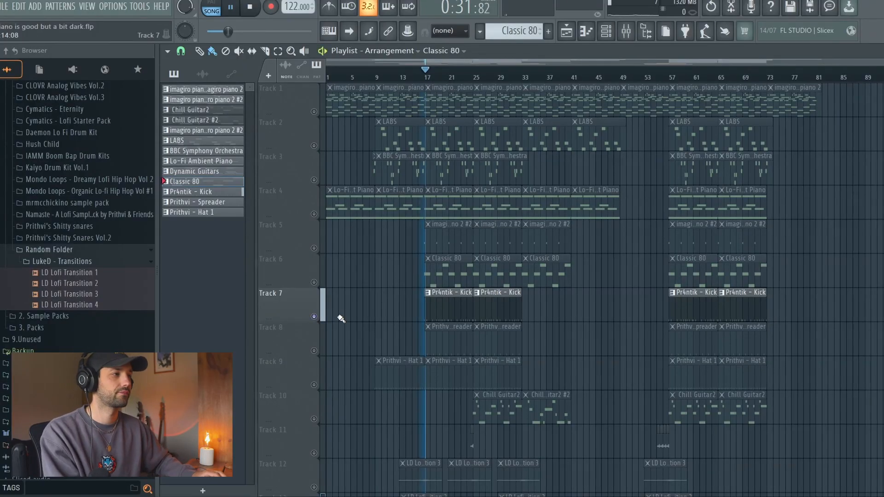
left_click(314, 350, "ctrl")
left_click(314, 317, "ctrl")
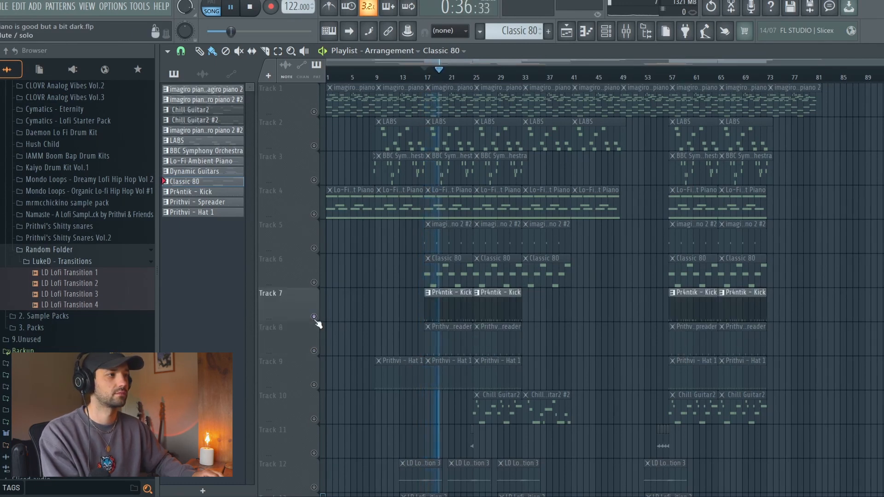
left_click(315, 351)
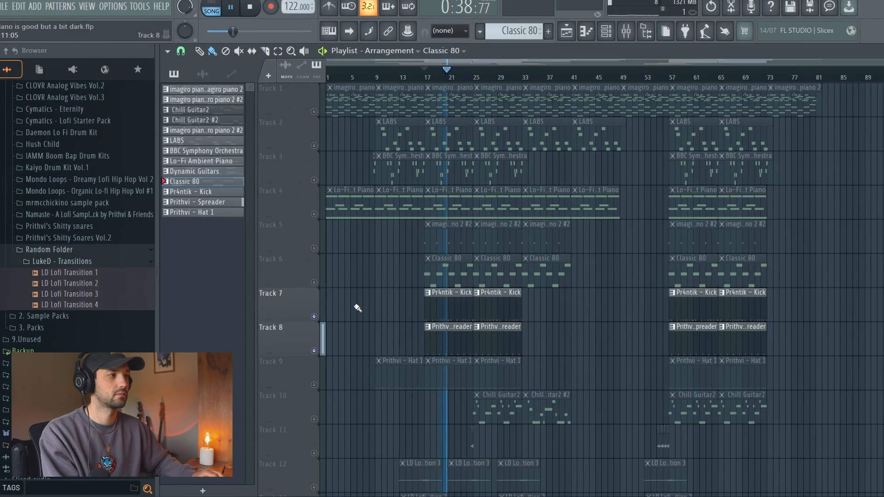
left_click(430, 78)
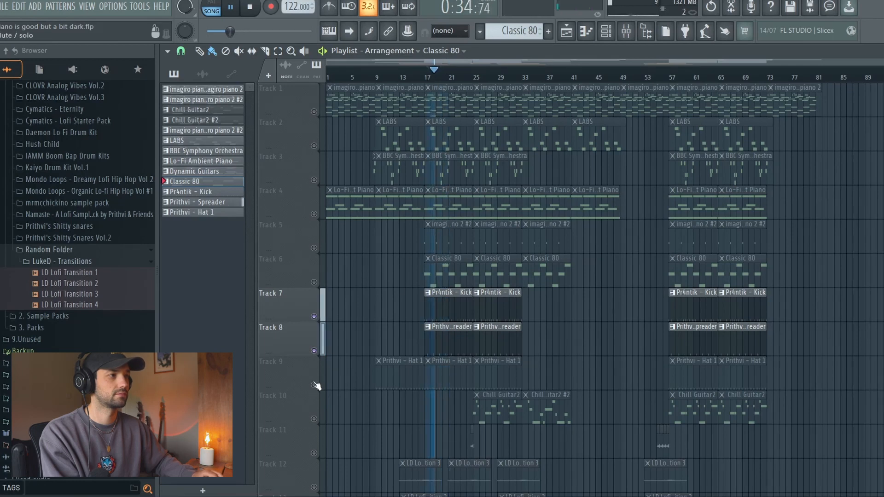
left_click(315, 385)
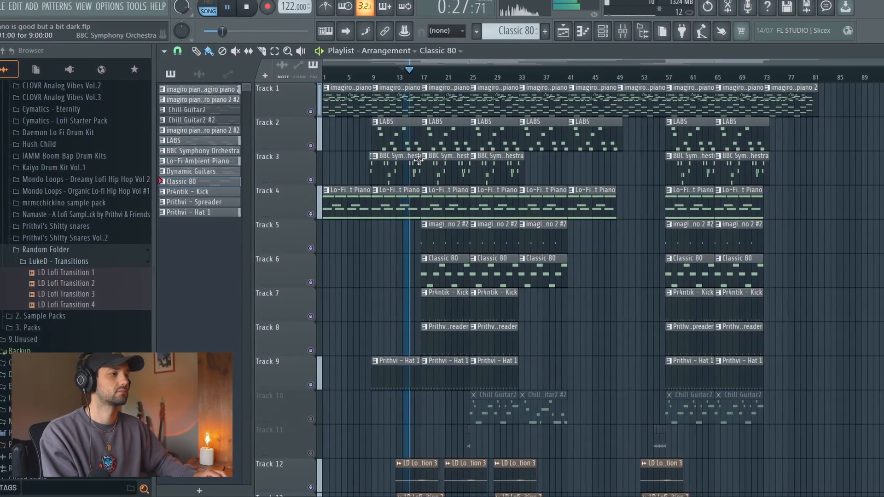
- Audition the Chill Guitar2 part by enabling Track 10 alongside Track 11 during playback
scroll(419, 160, "down", 1)
scroll(416, 160, "up", 3)
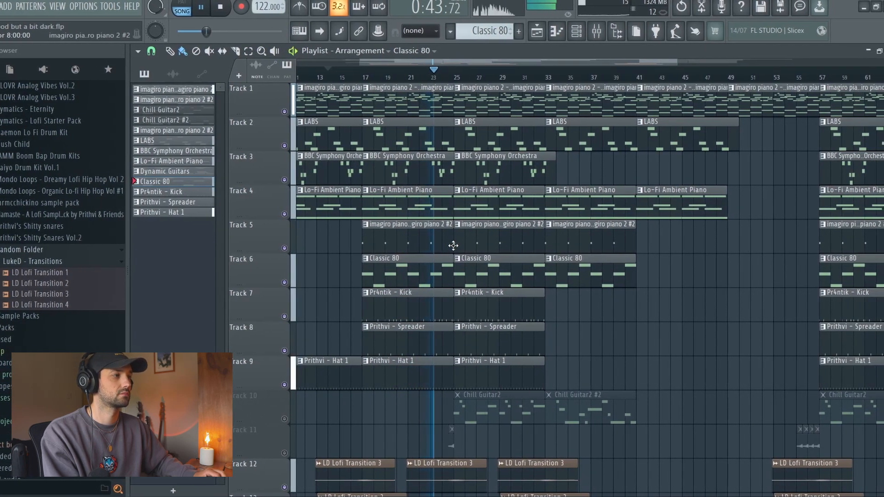
scroll(452, 245, "down", 1)
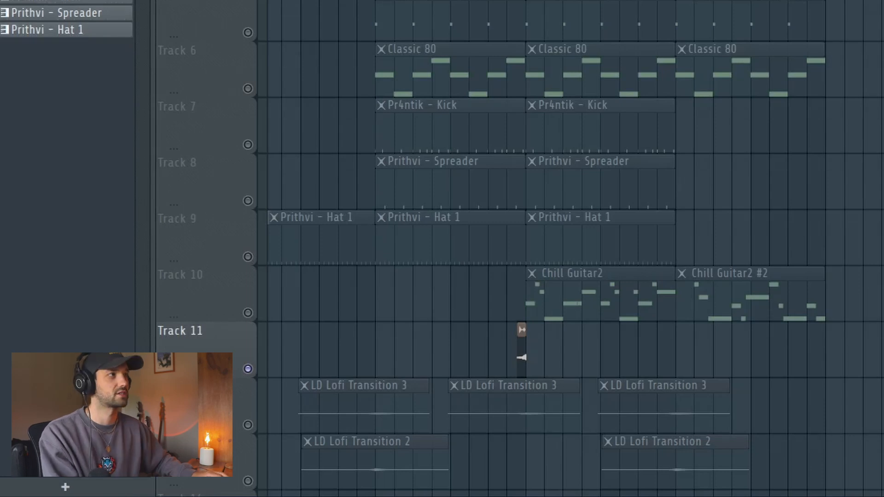
key("space")
left_click(242, 313)
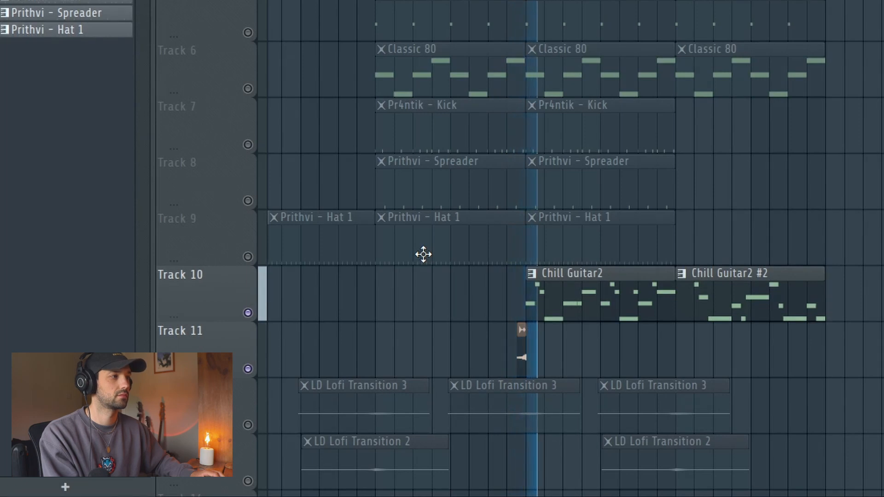
key("space")
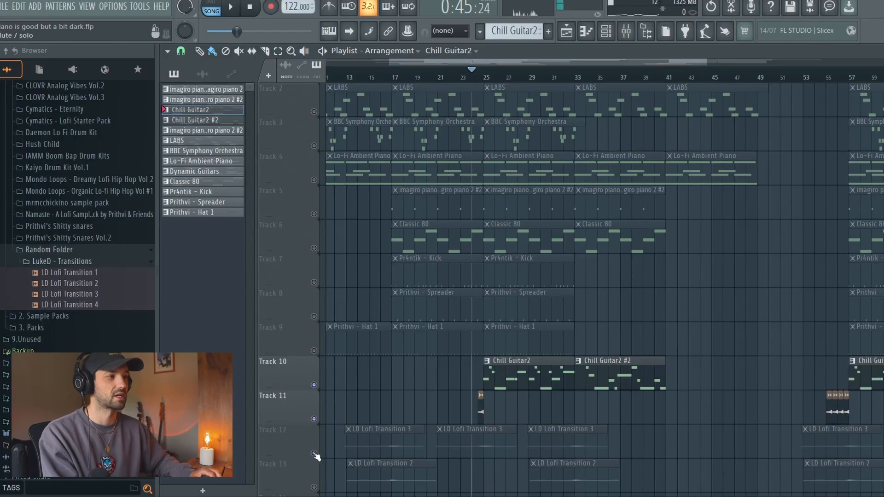
- Enable the LD Lofi Transition 3 clips on Track 12 and make all playlist tracks audible again
left_click(315, 454)
scroll(450, 449, "down", 2)
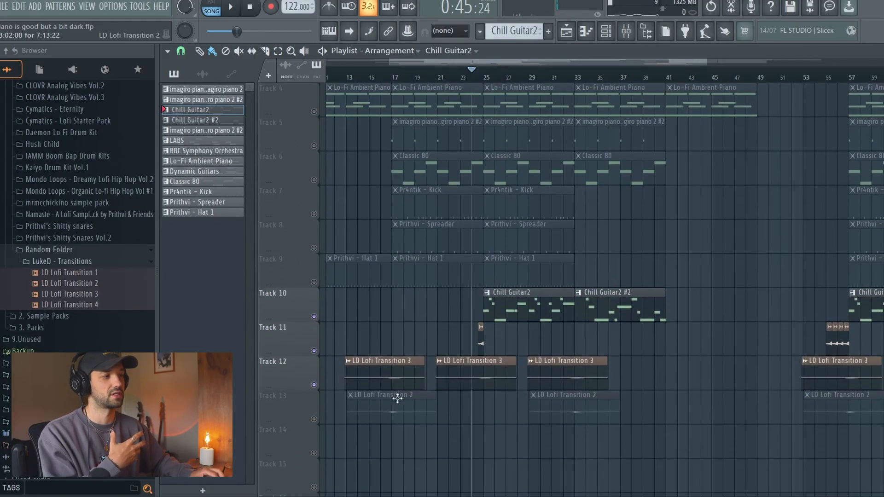
scroll(332, 400, "up", 3)
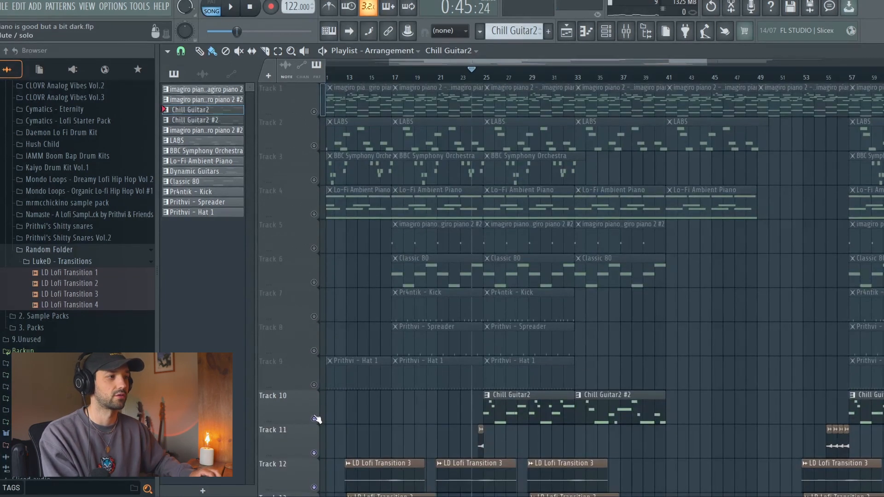
left_click(315, 419, "ctrl")
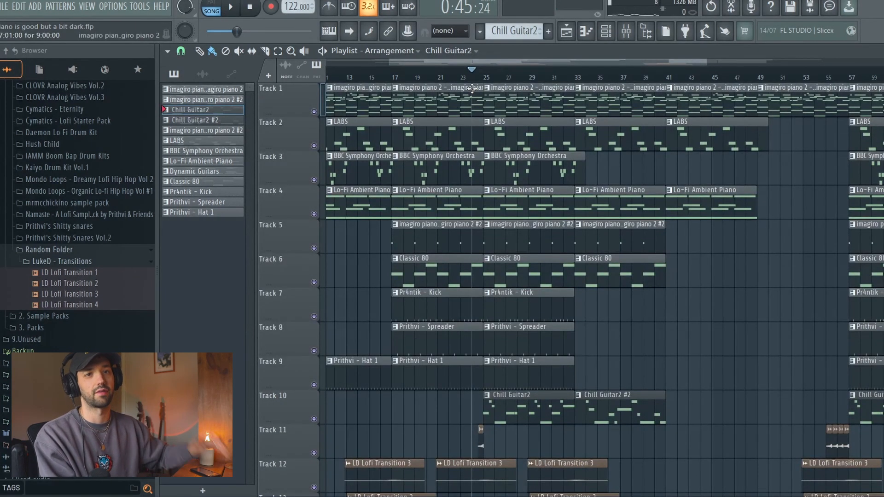
key("space")
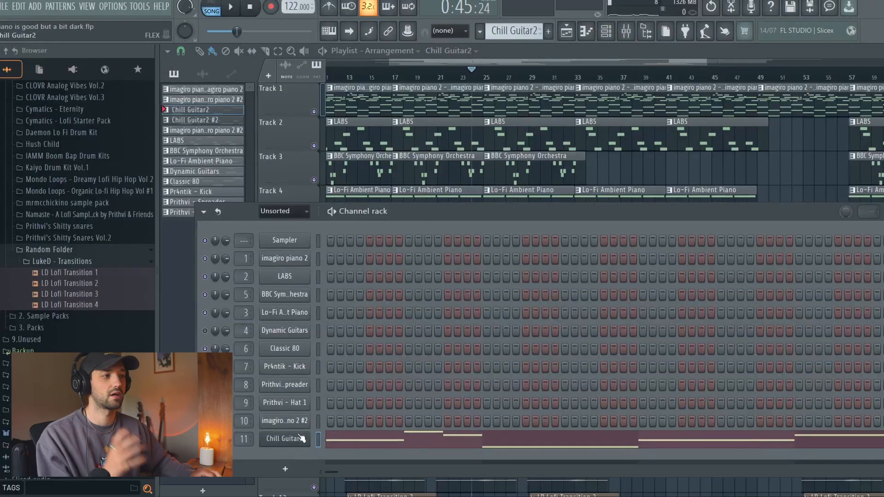
- Inspect the Chill Guitar preset from the Essential Guitars pack in the Chill Guitar2 channel's FLEX instrument and close it
left_click(300, 438)
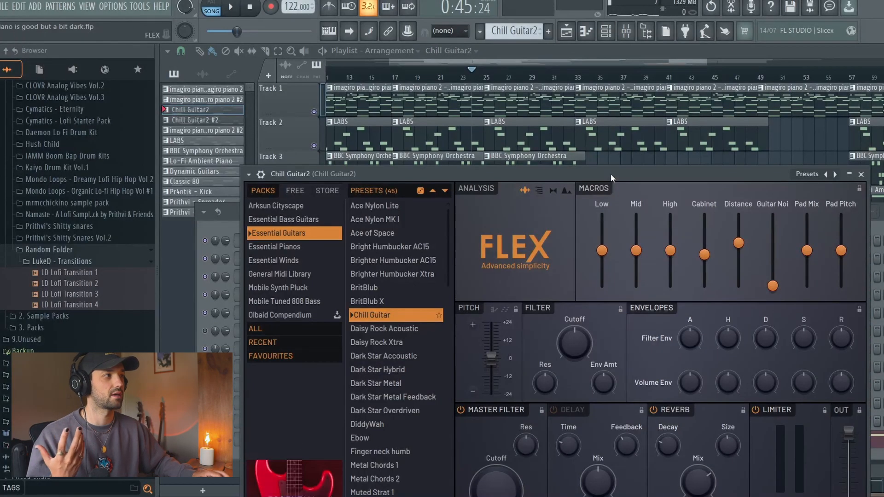
left_click_drag(610, 173, 598, 85)
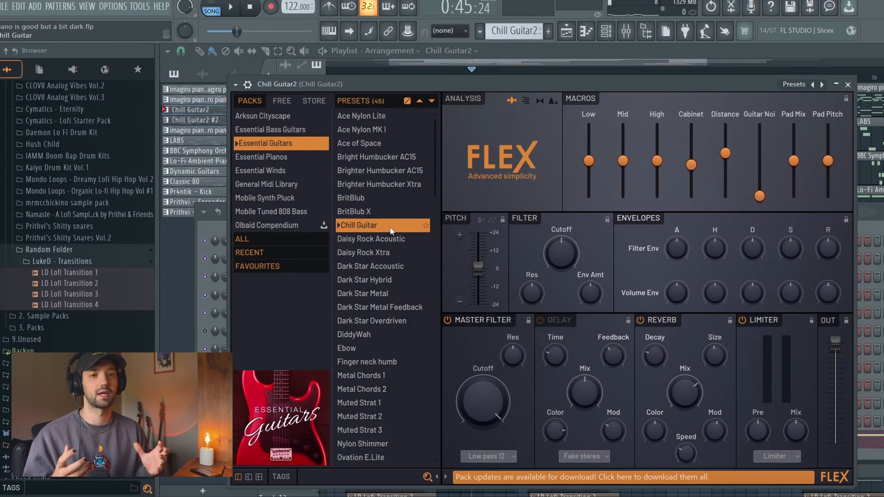
left_click(849, 84)
- Inspect the TDR Nova and ValhallaSupermassive effects on the Chill Guitar2 mixer channel and play the arrangement from bar 33
left_click(628, 33)
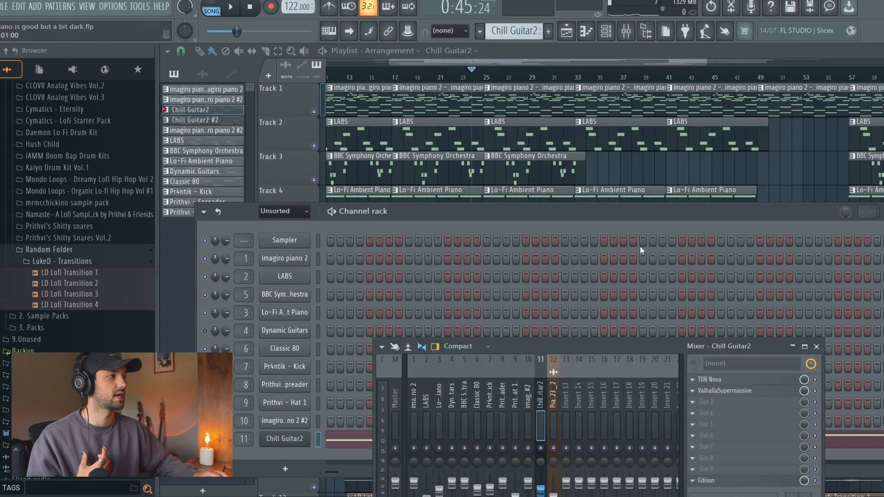
left_click_drag(528, 279, 542, 295)
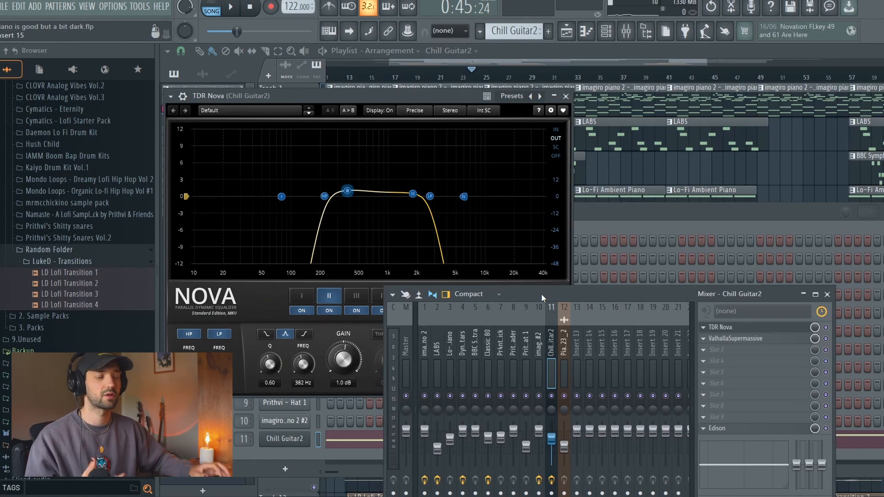
left_click(743, 339)
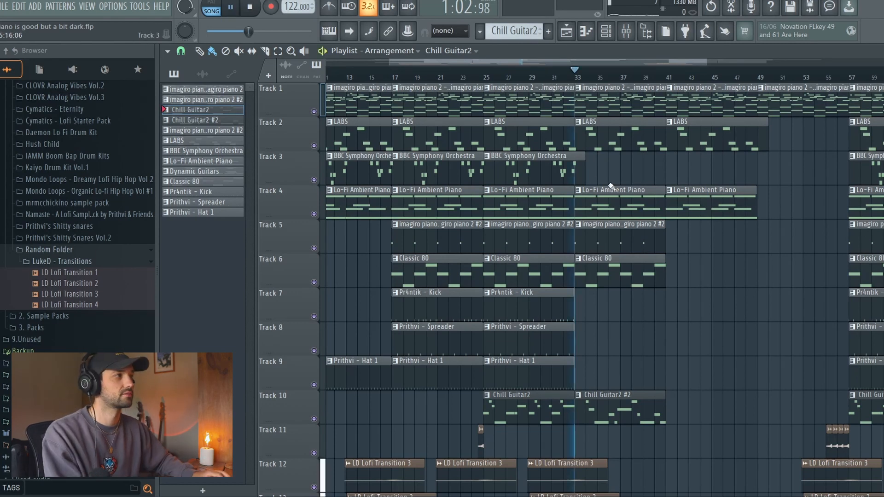
key("space")
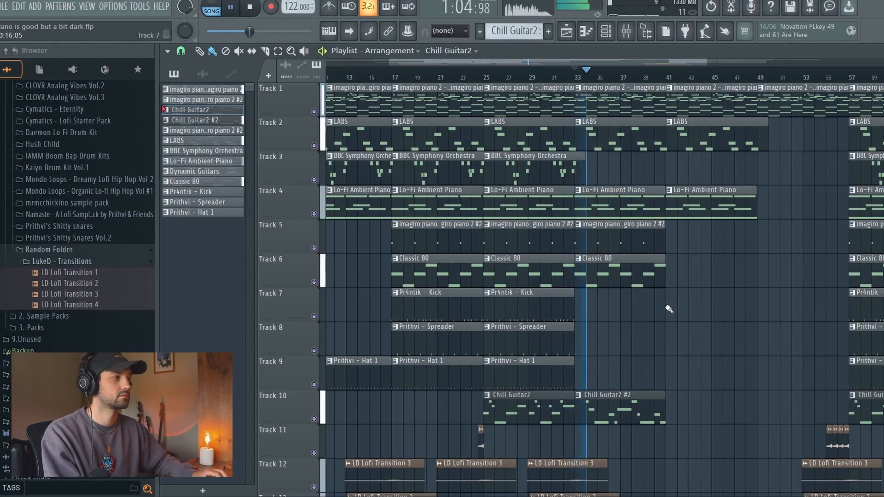